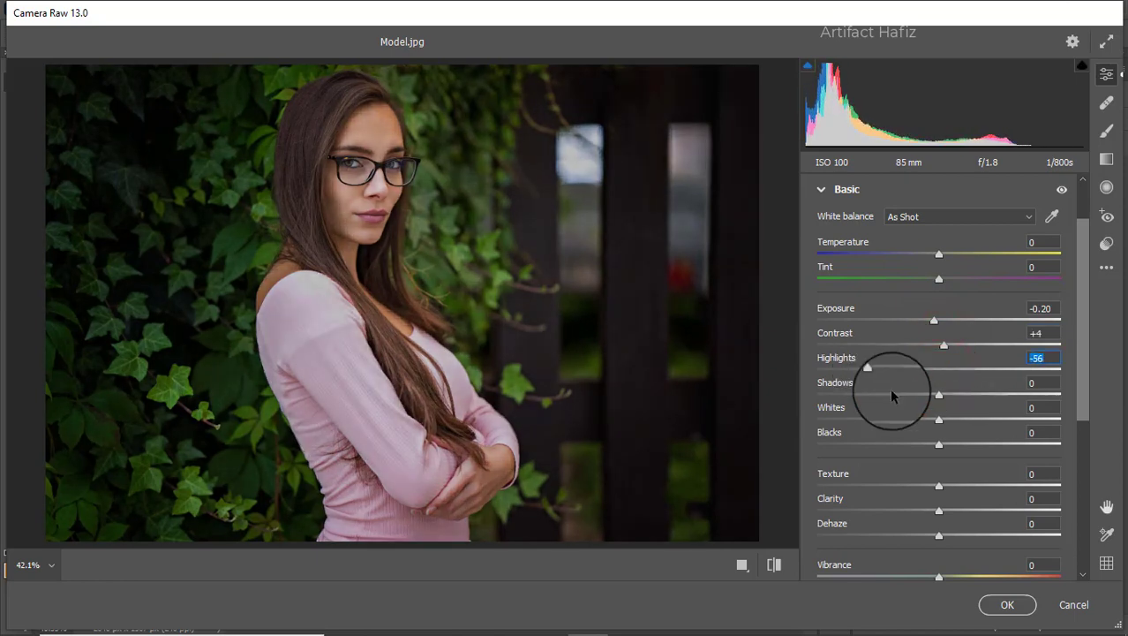
In the Basic adjustments, set Whites to +46, Shadows to +36 and Blacks to -10.
{"action": "left_click_drag", "start_coordinate": [938, 420], "coordinate": [993, 419]}
{"action": "left_click_drag", "start_coordinate": [940, 395], "coordinate": [985, 394]}
{"action": "mouse_move", "coordinate": [939, 446]}
{"action": "left_mouse_down"}
{"action": "mouse_move", "coordinate": [885, 441]}
{"action": "mouse_move", "coordinate": [946, 448]}
{"action": "left_mouse_up"}
Set Texture to +3, Clarity to +3, Dehaze to +6, Vibrance to +33 and Saturation to -8.
{"action": "scroll", "coordinate": [966, 420], "scroll_direction": "down", "scroll_amount": 2}
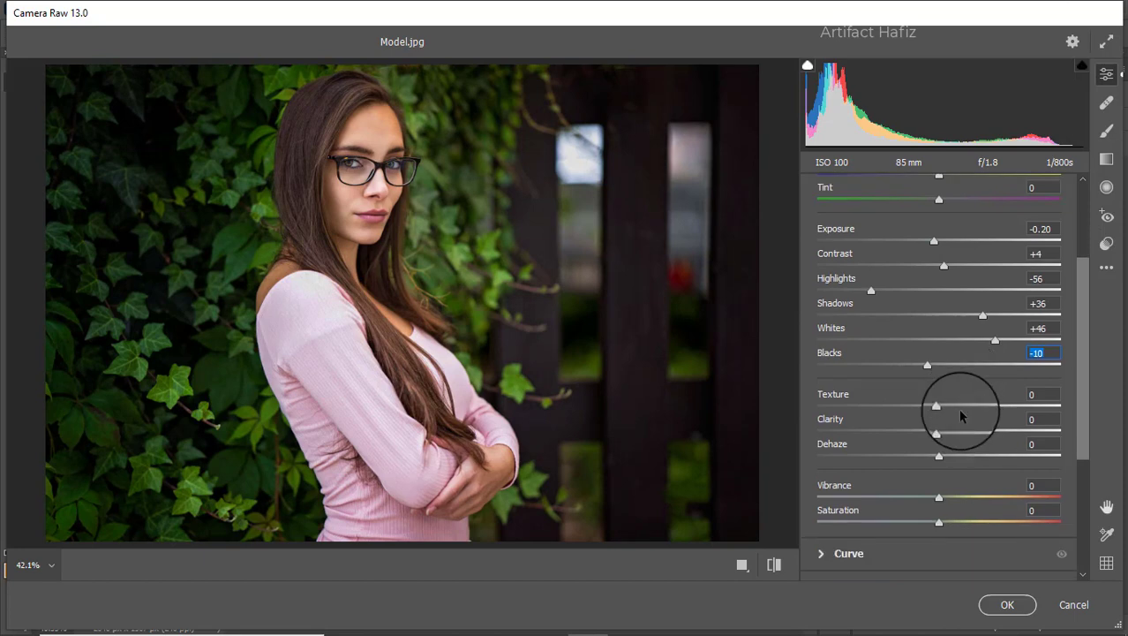
{"action": "left_click", "coordinate": [940, 407]}
{"action": "left_click_drag", "start_coordinate": [950, 407], "coordinate": [947, 466]}
{"action": "scroll", "coordinate": [949, 437], "scroll_direction": "down", "scroll_amount": 3}
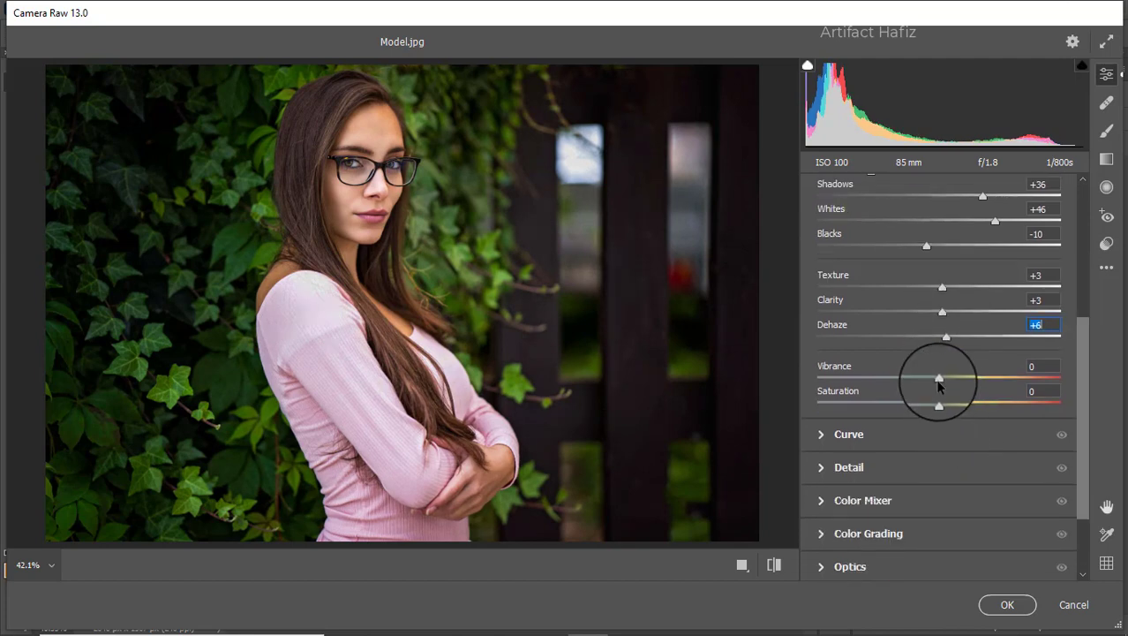
{"action": "left_click_drag", "start_coordinate": [938, 379], "coordinate": [926, 406]}
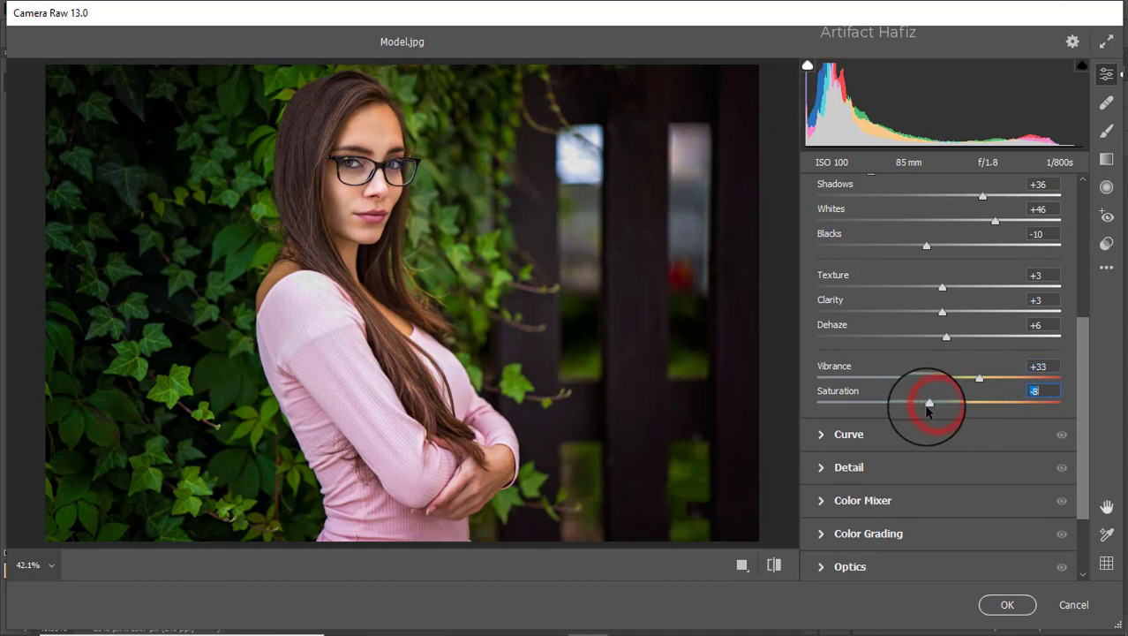
Add two points to the main tone curve, one at input 62, output 65 and one at input 184, output 188.
{"action": "left_click", "coordinate": [834, 437]}
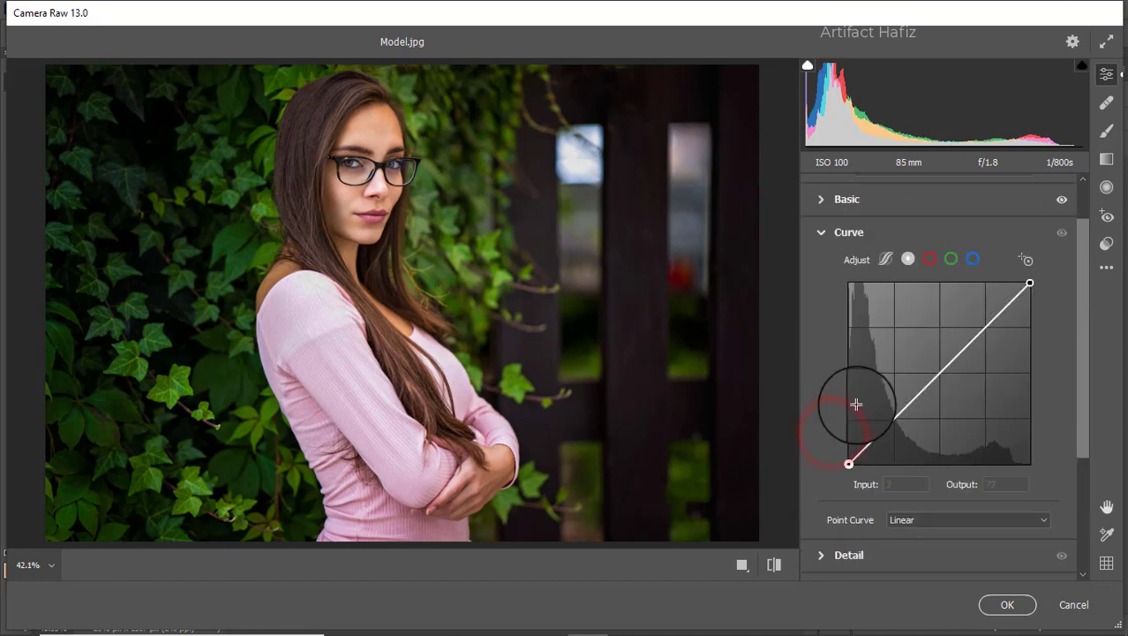
{"action": "left_click", "coordinate": [893, 418]}
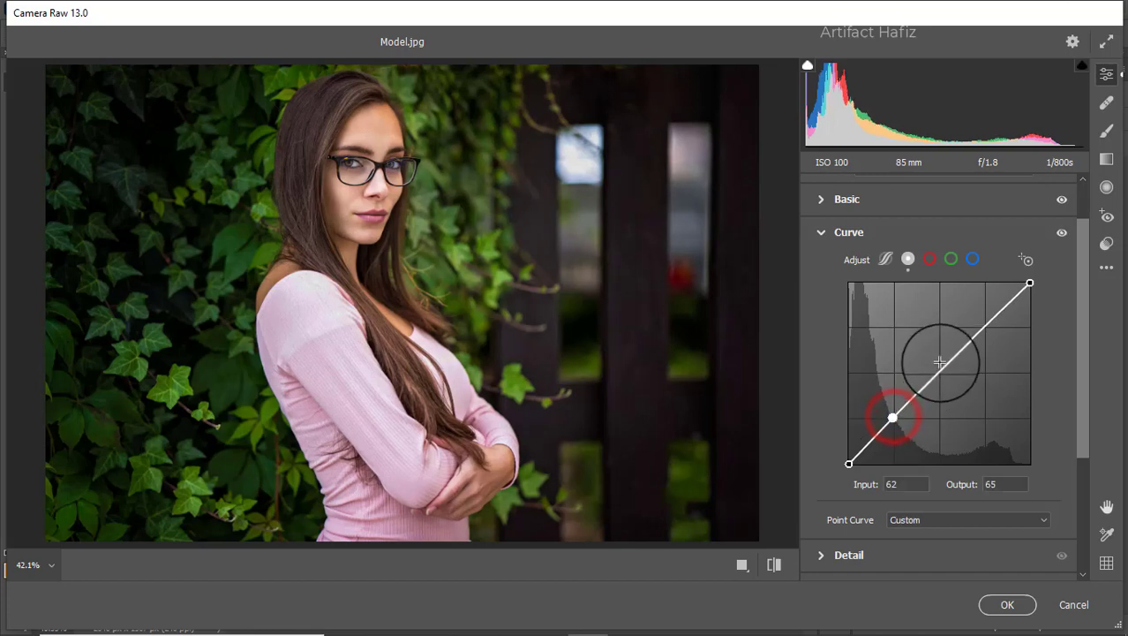
{"action": "left_click_drag", "start_coordinate": [980, 330], "coordinate": [979, 326]}
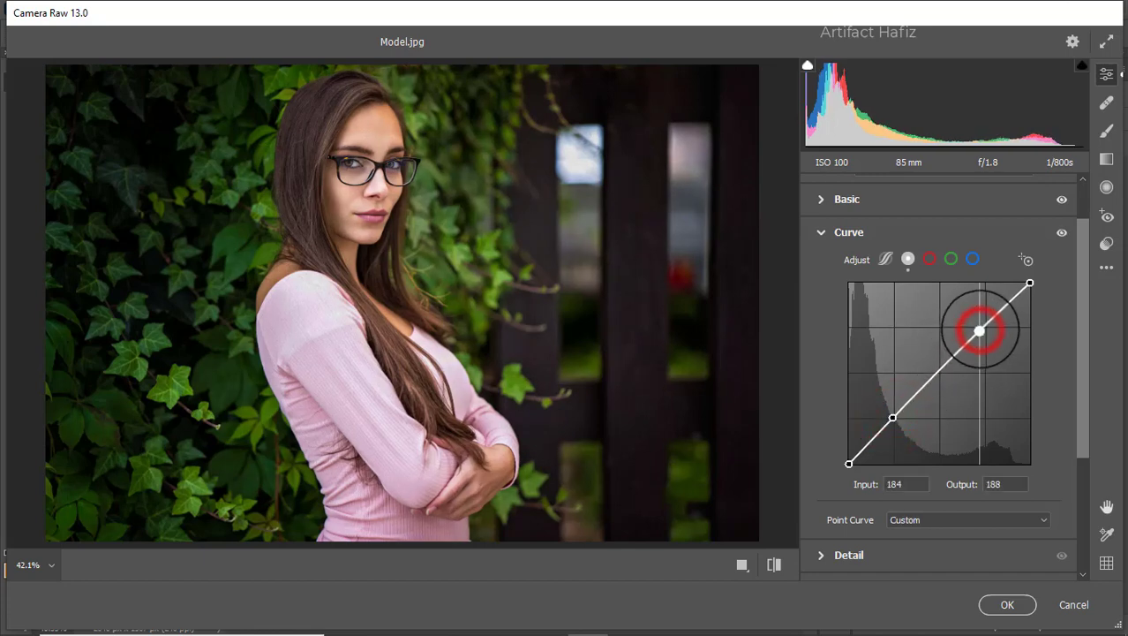
In the blue channel curve, raise the black point to output 12 and add a point at input 64, output 64.
{"action": "left_click", "coordinate": [972, 258]}
{"action": "left_click_drag", "start_coordinate": [848, 463], "coordinate": [849, 456]}
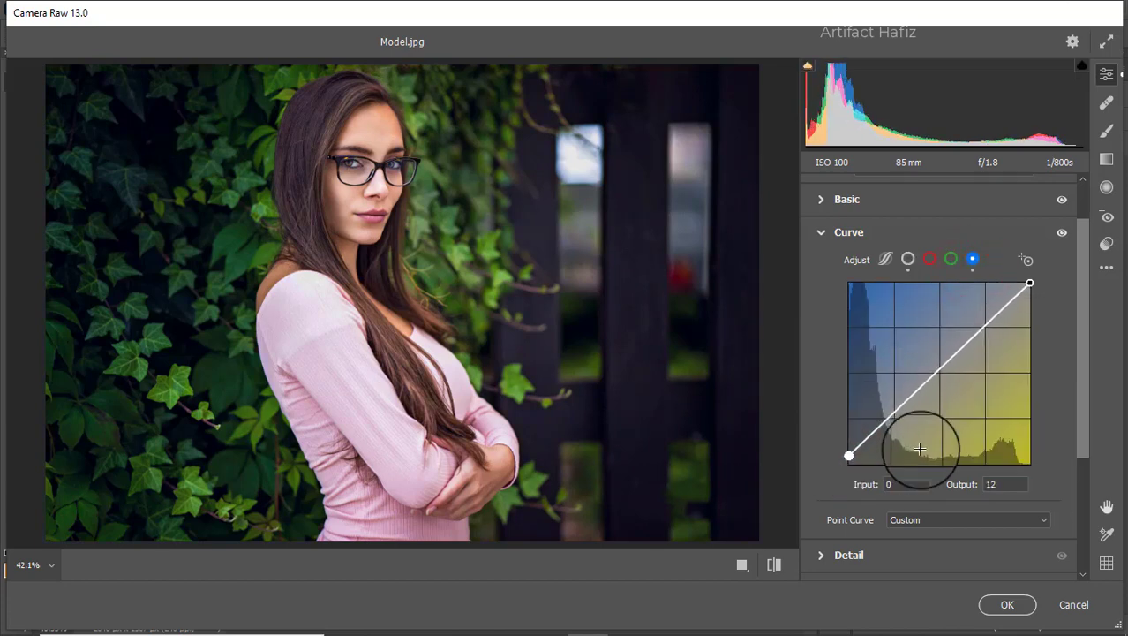
{"action": "left_click", "coordinate": [894, 419]}
{"action": "left_click_drag", "start_coordinate": [894, 419], "coordinate": [896, 420]}
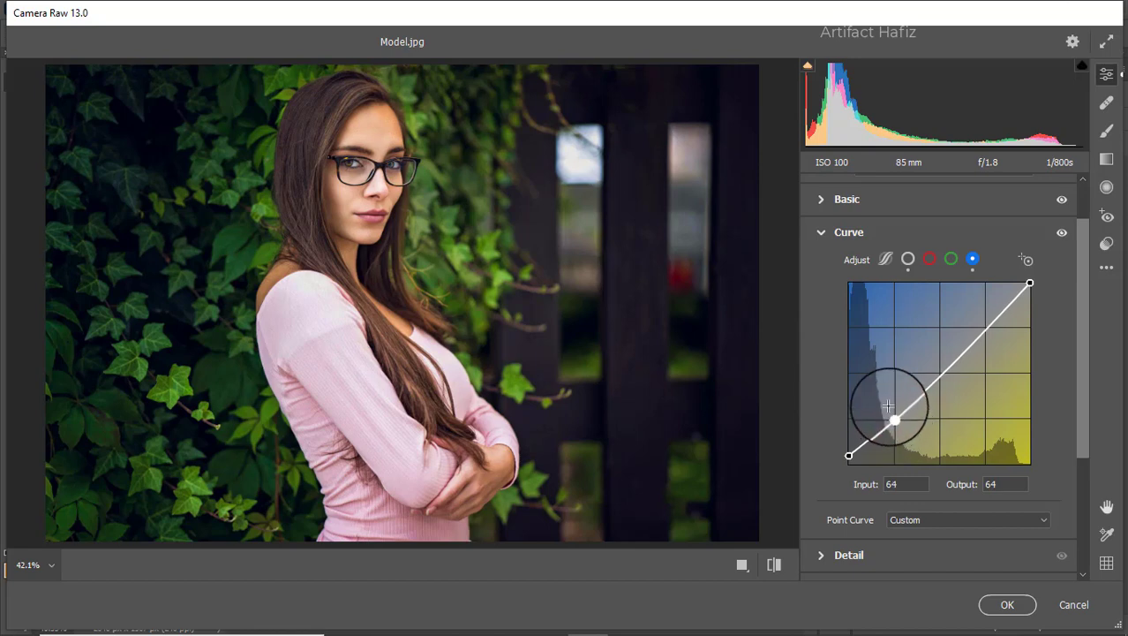
In the Detail adjustments, set Sharpening to 9, Noise Reduction to 8 and Color Noise Reduction to 12.
{"action": "scroll", "coordinate": [888, 406], "scroll_direction": "down", "scroll_amount": 2}
{"action": "left_click", "coordinate": [848, 477]}
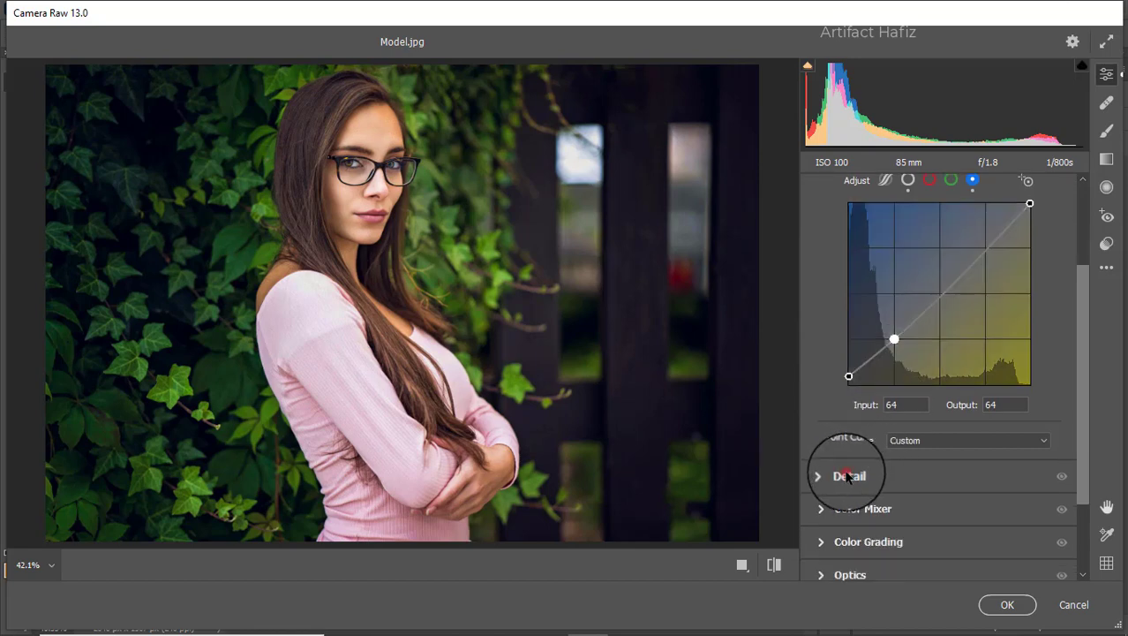
{"action": "left_click_drag", "start_coordinate": [817, 362], "coordinate": [847, 429]}
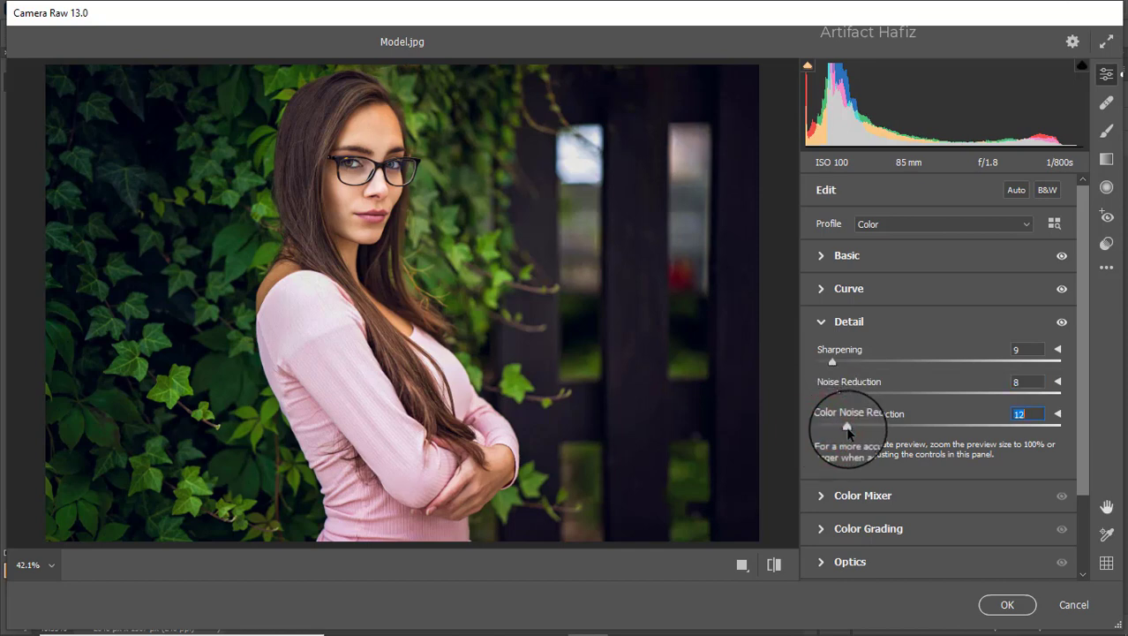
Set the Color Mixer saturation to Reds +34, Yellows +6 and Greens -90, and raise Aquas and Blues slightly.
{"action": "left_click", "coordinate": [838, 496]}
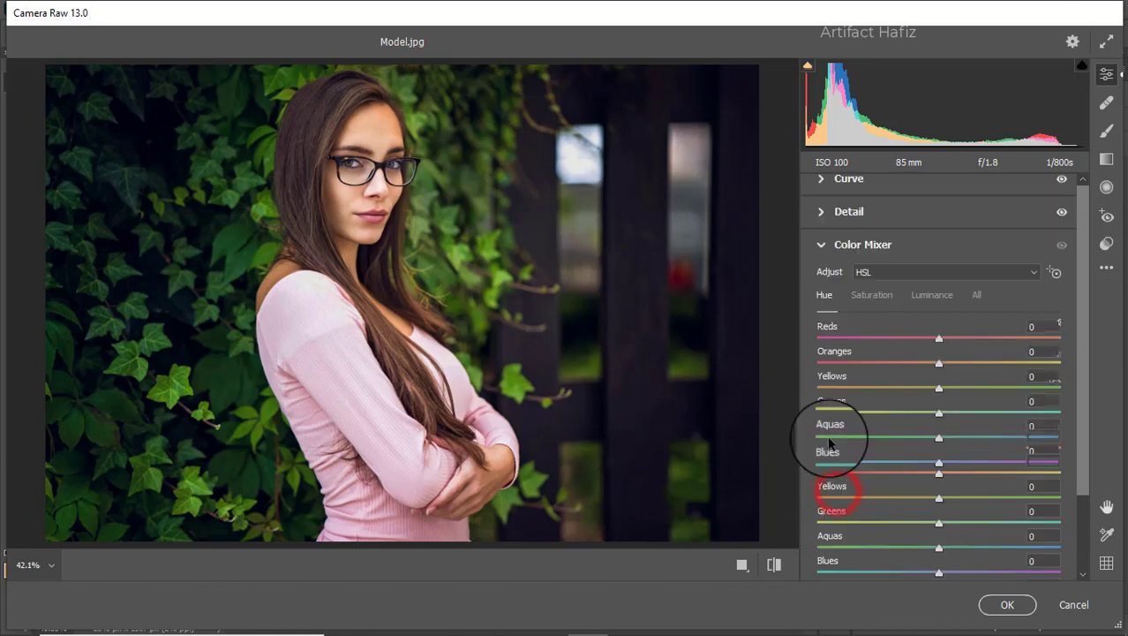
{"action": "left_click", "coordinate": [884, 301]}
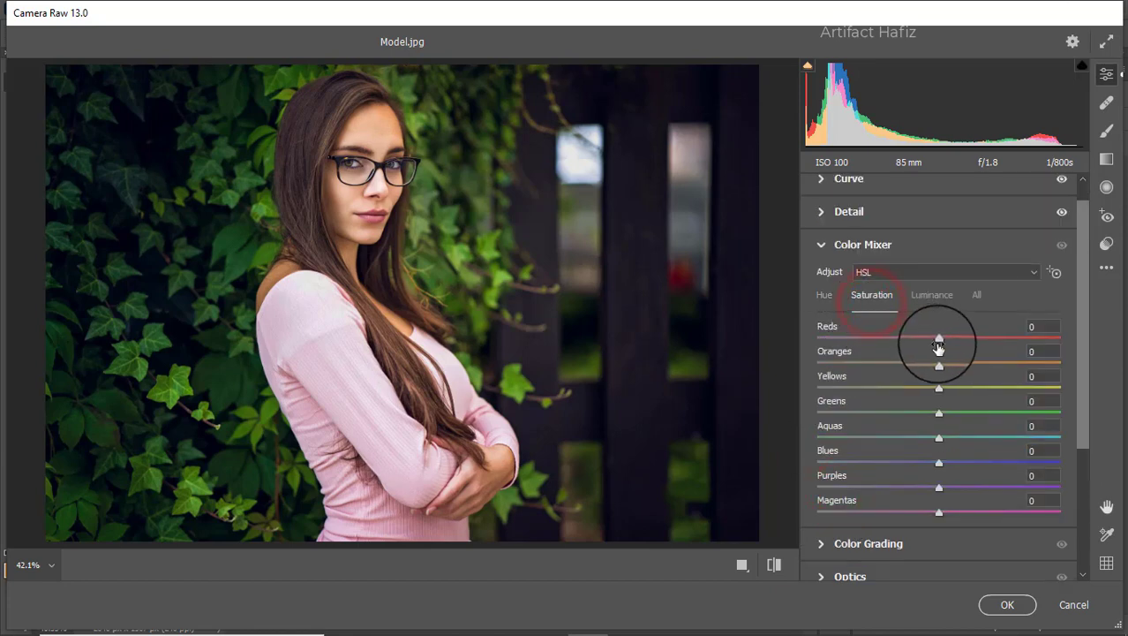
{"action": "left_click_drag", "start_coordinate": [939, 338], "coordinate": [828, 415]}
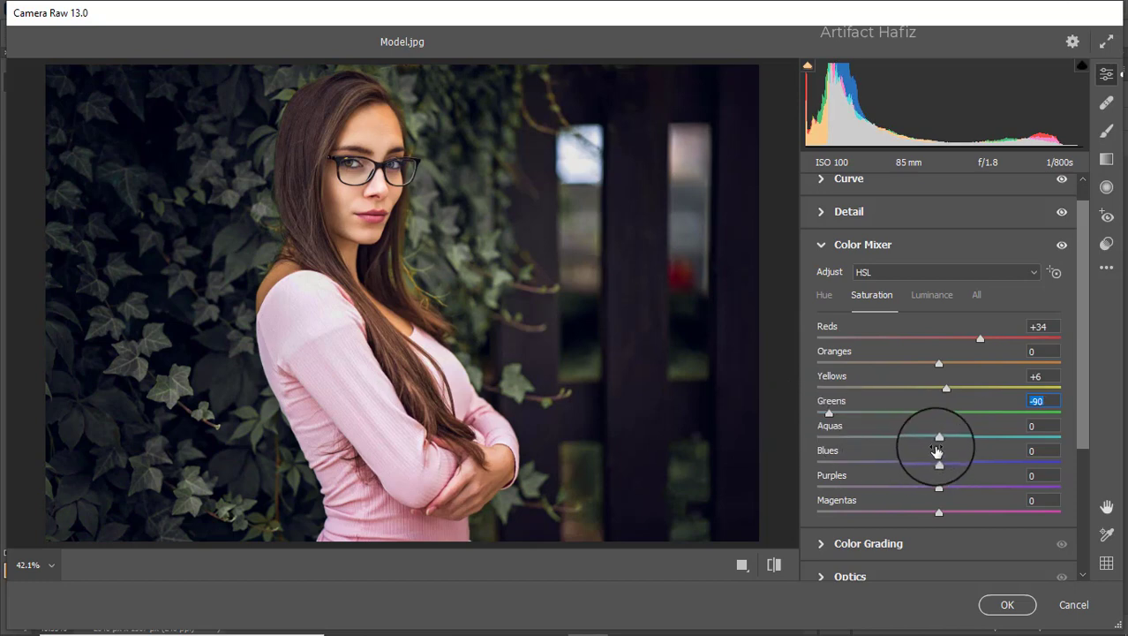
{"action": "left_click_drag", "start_coordinate": [938, 439], "coordinate": [956, 440]}
{"action": "left_click_drag", "start_coordinate": [938, 463], "coordinate": [959, 463]}
Set the Color Mixer luminance to Aquas -28 and Greens +37, and the hue to Greens -8, Aquas -32 and Blues -100.
{"action": "left_click", "coordinate": [931, 294]}
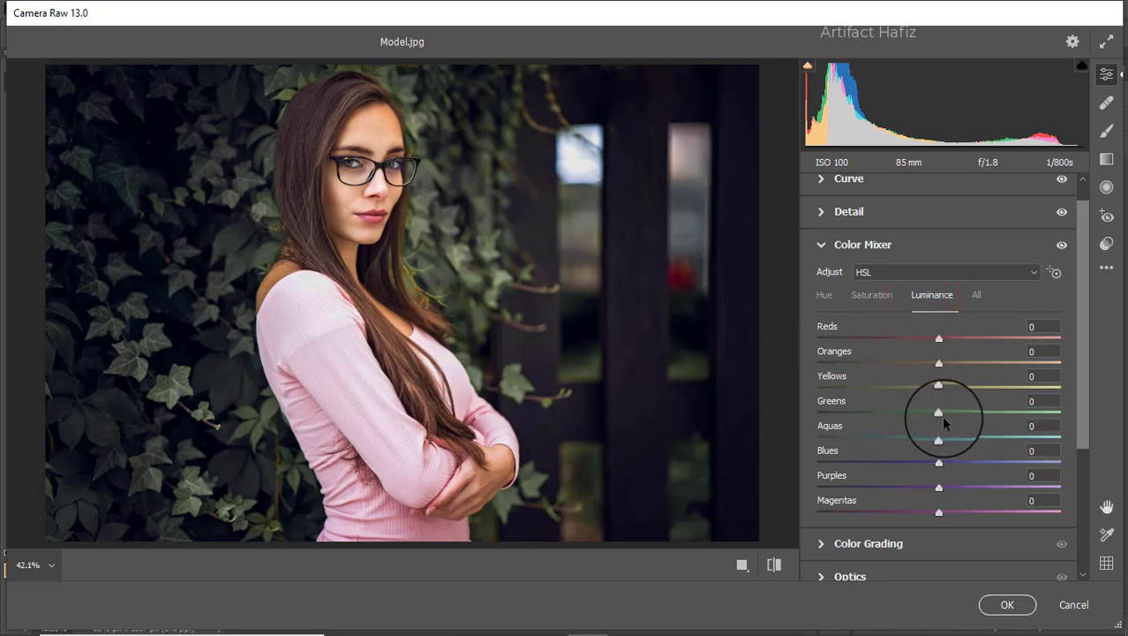
{"action": "left_click_drag", "start_coordinate": [938, 439], "coordinate": [979, 417]}
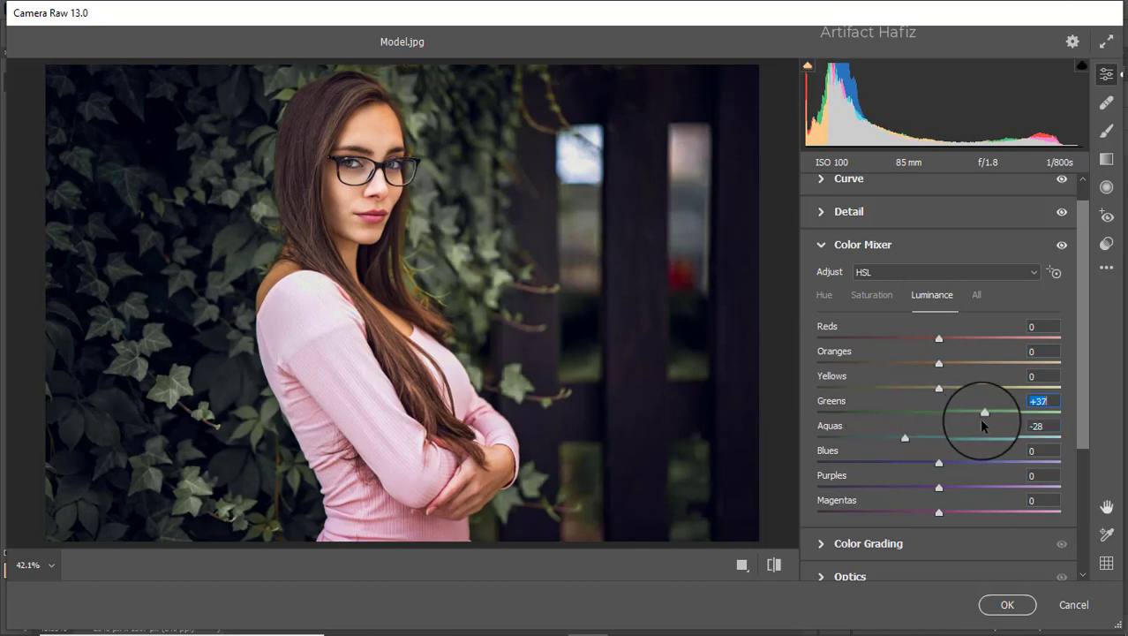
{"action": "left_click", "coordinate": [825, 296]}
{"action": "left_click_drag", "start_coordinate": [940, 412], "coordinate": [778, 471]}
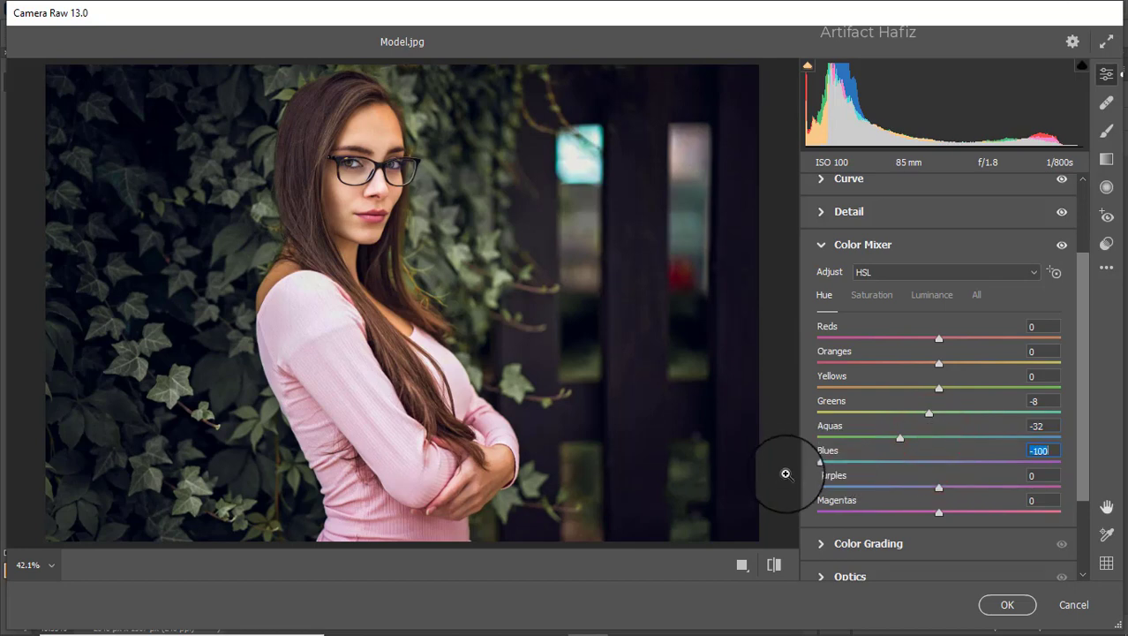
Color grade the shadows slightly blue, the highlights with hue 100 and saturation 15, and the midtones with hue 154 and saturation 14.
{"action": "scroll", "coordinate": [870, 433], "scroll_direction": "down", "scroll_amount": 3}
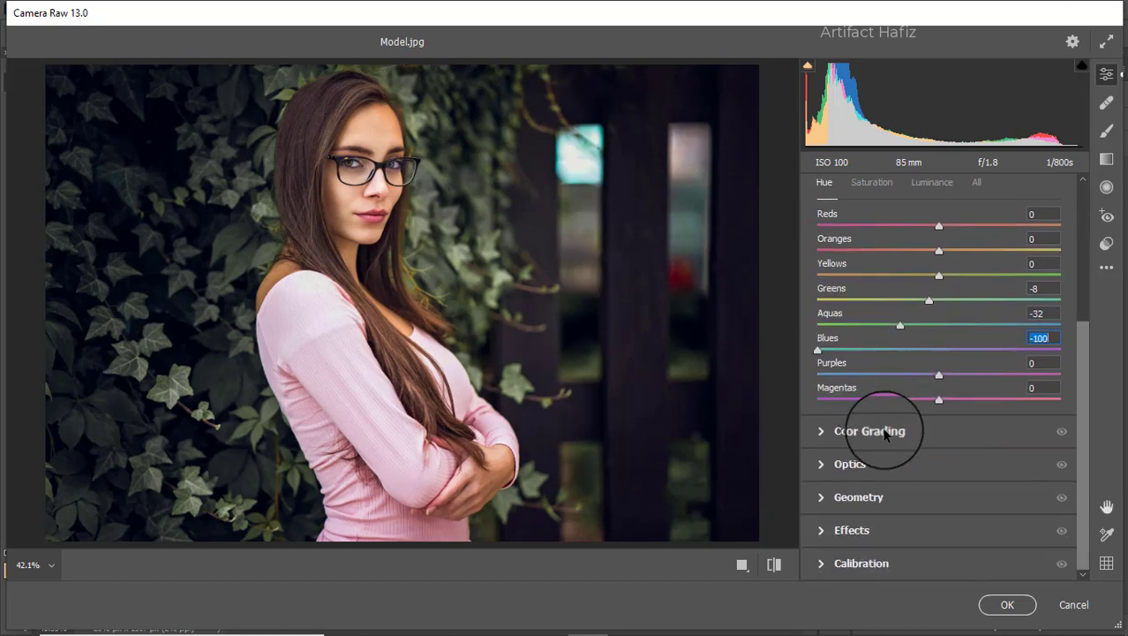
{"action": "left_click", "coordinate": [892, 433]}
{"action": "left_click_drag", "start_coordinate": [884, 431], "coordinate": [843, 481]}
{"action": "left_click_drag", "start_coordinate": [991, 439], "coordinate": [977, 385]}
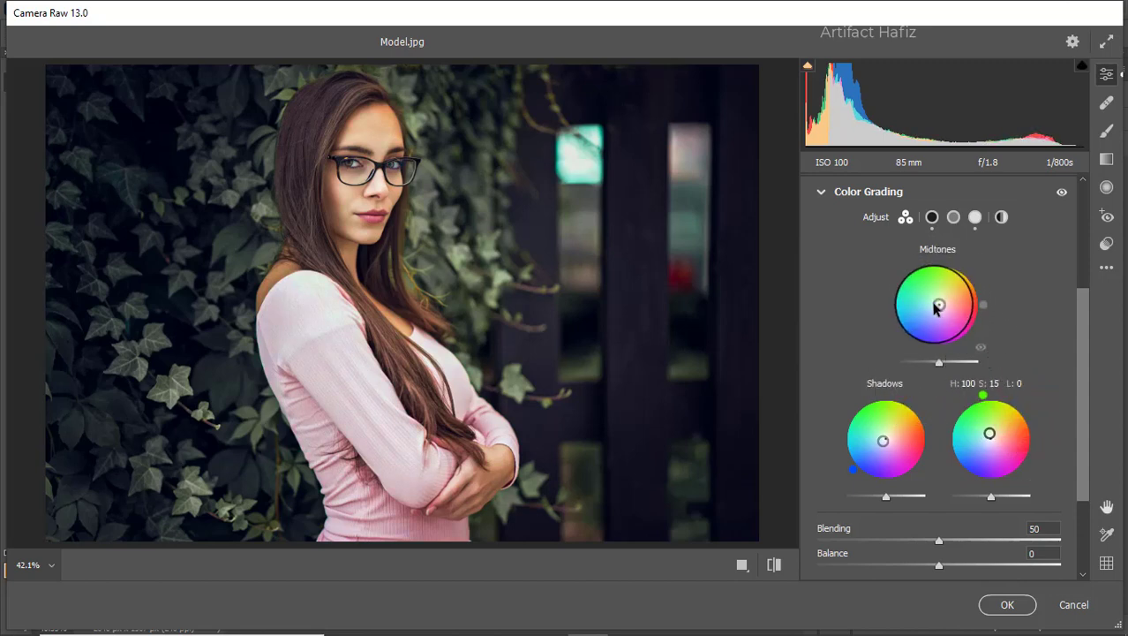
{"action": "left_click_drag", "start_coordinate": [937, 302], "coordinate": [838, 259]}
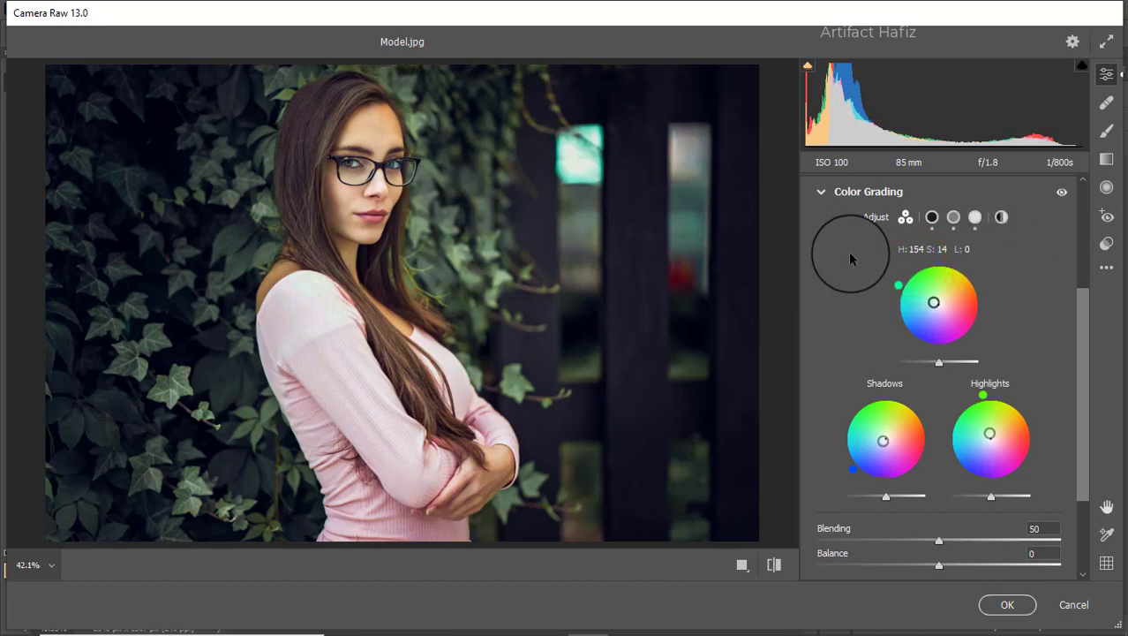
Add a vignette of -32 with Feather 100, Roundness +49 and Midpoint 32.
{"action": "scroll", "coordinate": [942, 335], "scroll_direction": "down", "scroll_amount": 3}
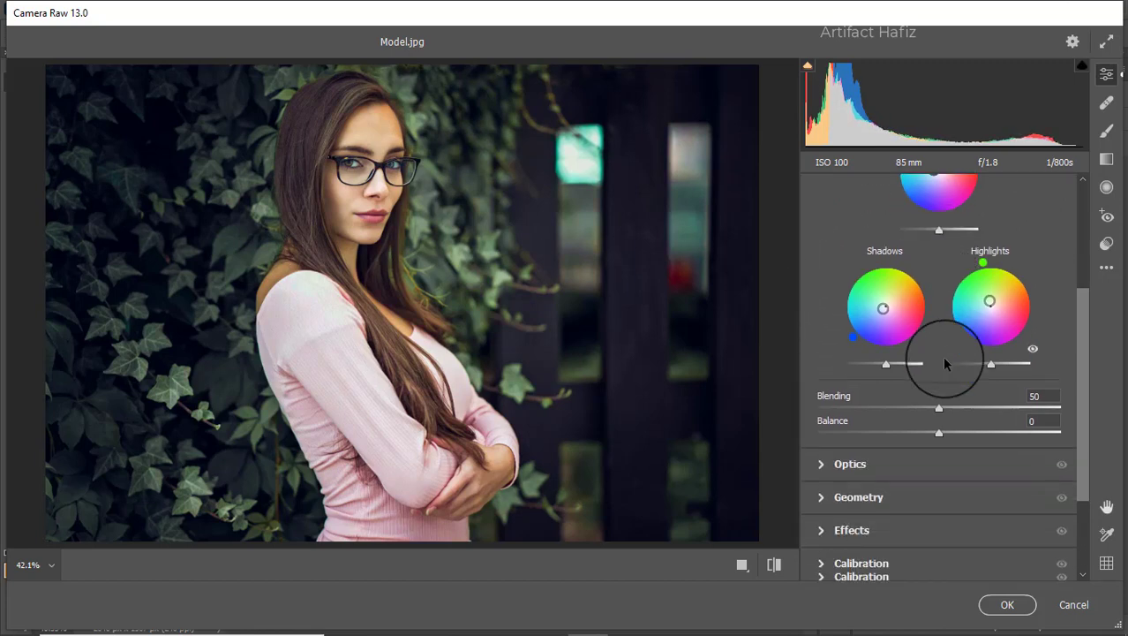
{"action": "left_click", "coordinate": [866, 530]}
{"action": "left_click", "coordinate": [935, 403]}
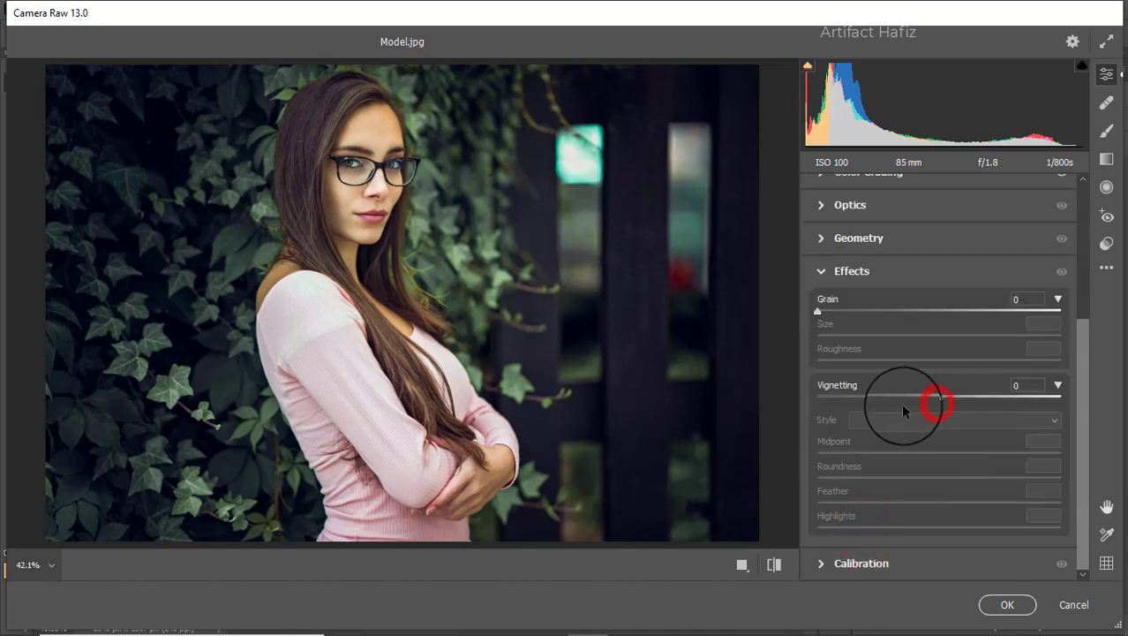
{"action": "left_click_drag", "start_coordinate": [935, 402], "coordinate": [897, 397]}
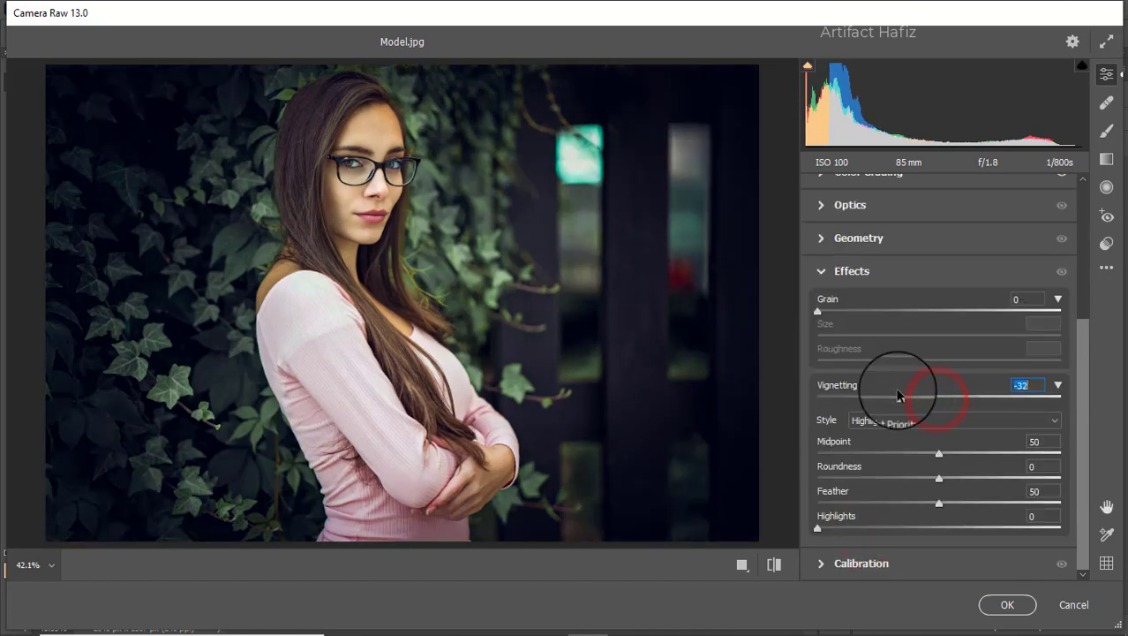
{"action": "left_click_drag", "start_coordinate": [942, 499], "coordinate": [1081, 496]}
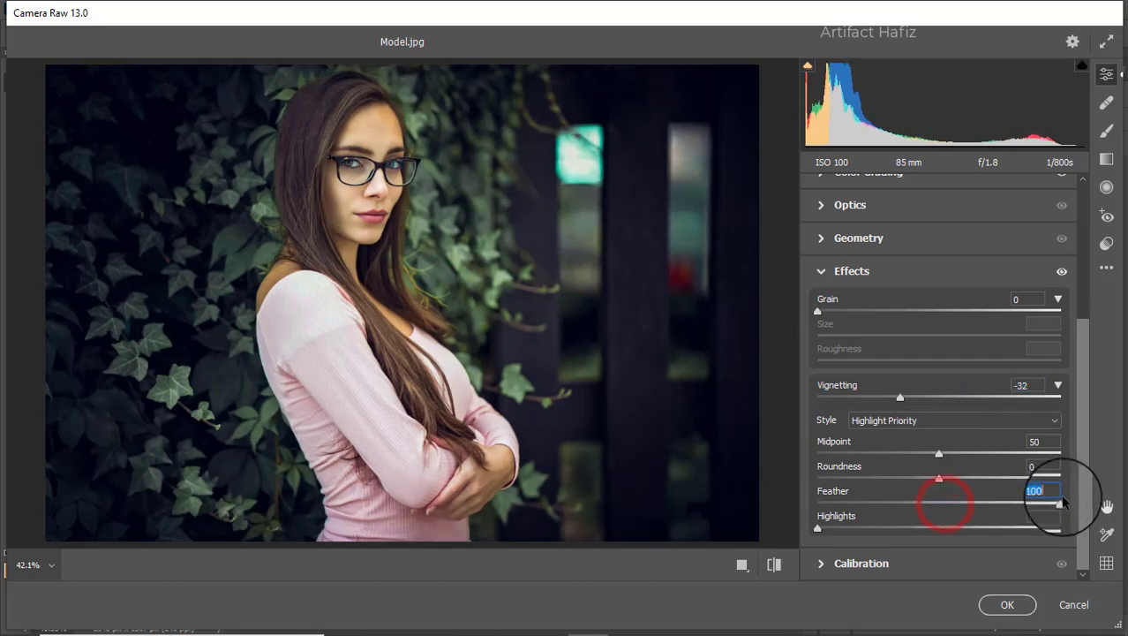
{"action": "left_click_drag", "start_coordinate": [937, 476], "coordinate": [998, 477]}
{"action": "left_click_drag", "start_coordinate": [939, 456], "coordinate": [895, 454]}
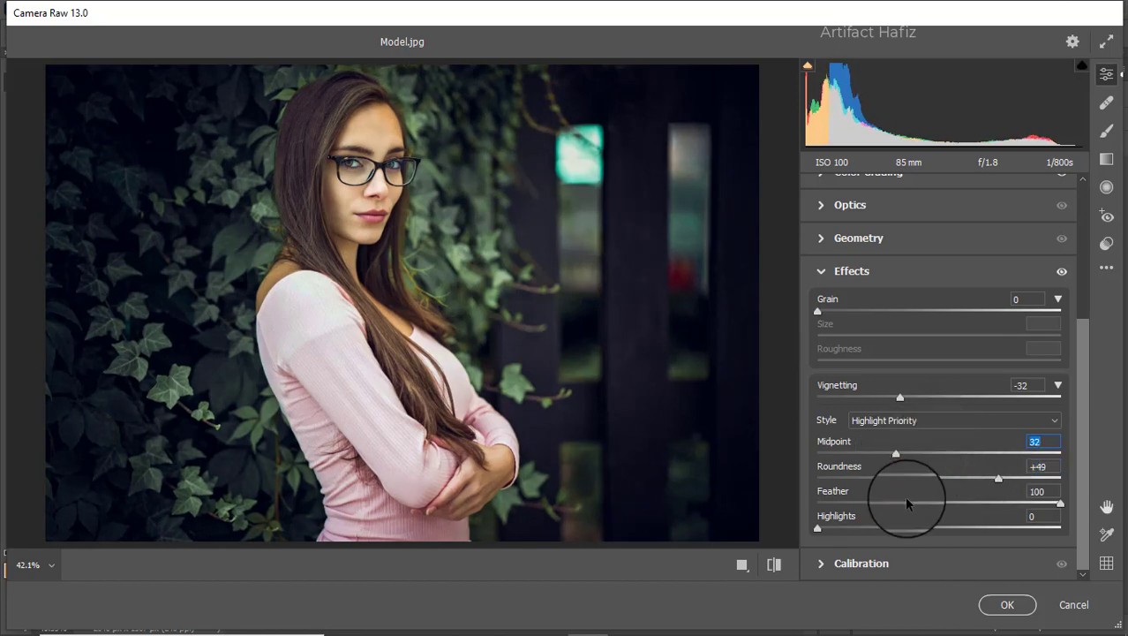
In Calibration, set the primary saturations to Green +71, Red -40 and Blue -9.
{"action": "left_click", "coordinate": [853, 554]}
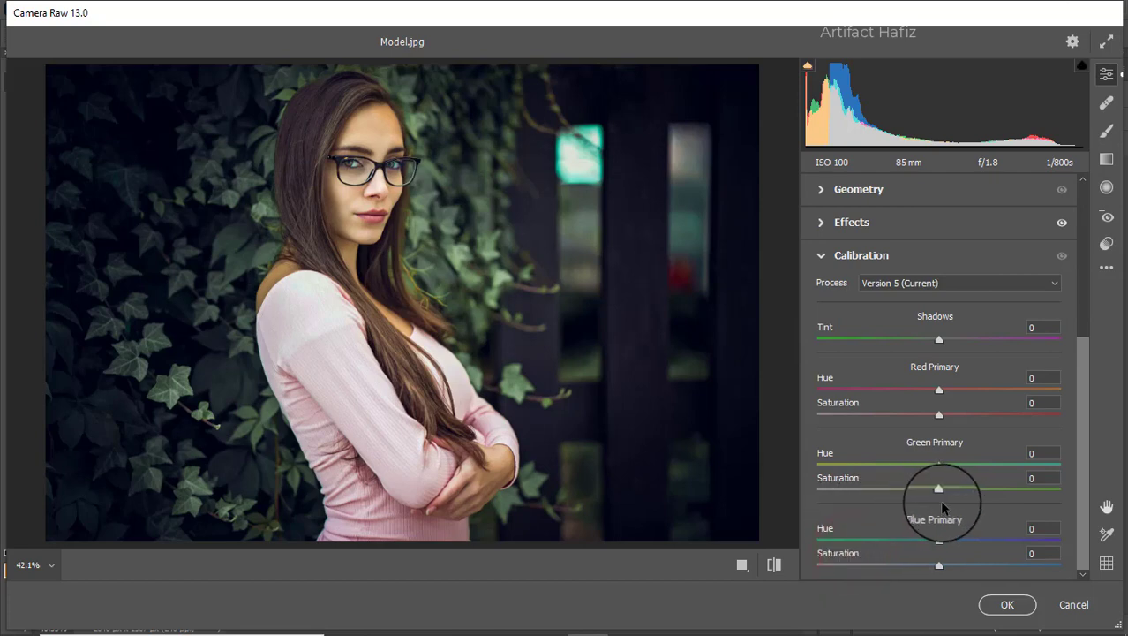
{"action": "left_click_drag", "start_coordinate": [938, 490], "coordinate": [1025, 490]}
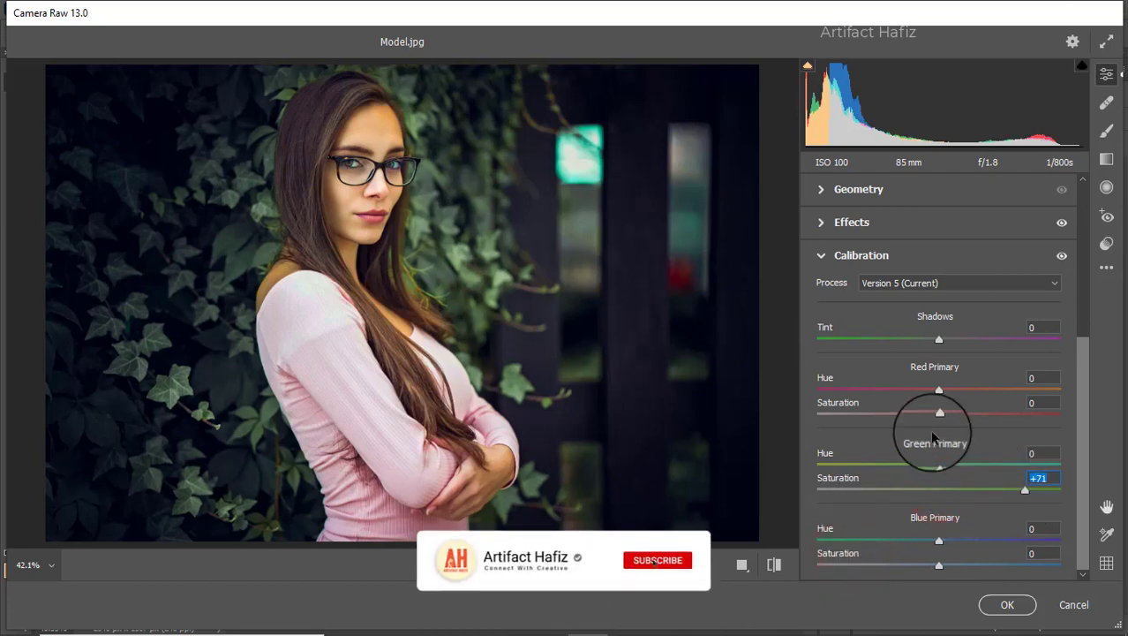
{"action": "left_click_drag", "start_coordinate": [939, 415], "coordinate": [888, 419]}
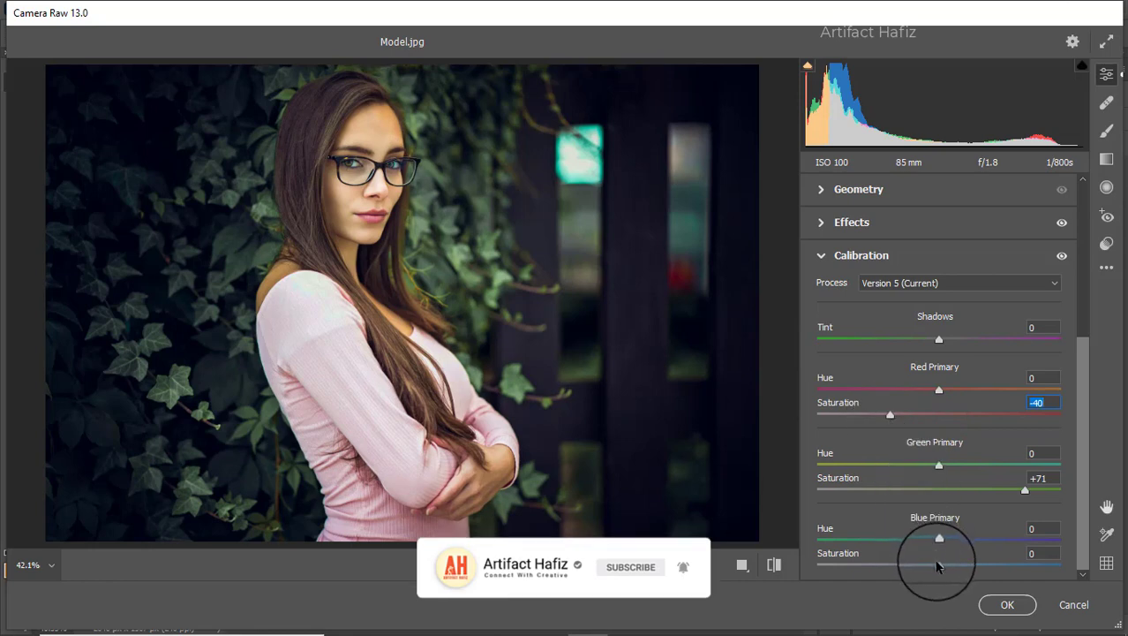
{"action": "left_click_drag", "start_coordinate": [937, 563], "coordinate": [927, 571]}
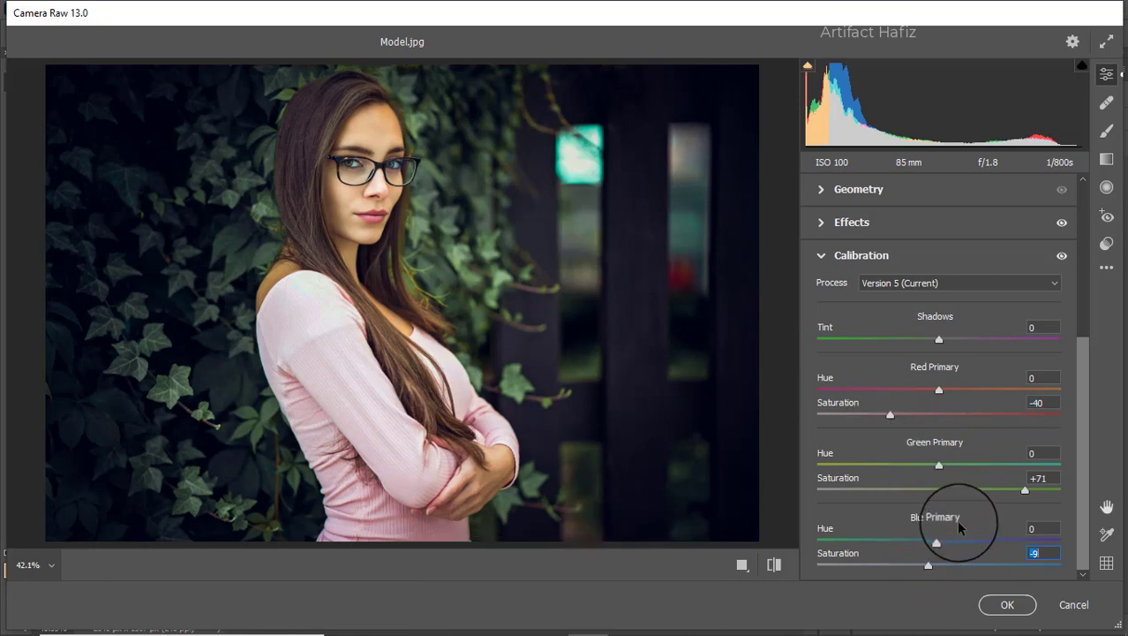
Place a radial filter ellipse around the model's head with Invert enabled, and set its Blacks to +7.
{"action": "left_click", "coordinate": [1107, 191]}
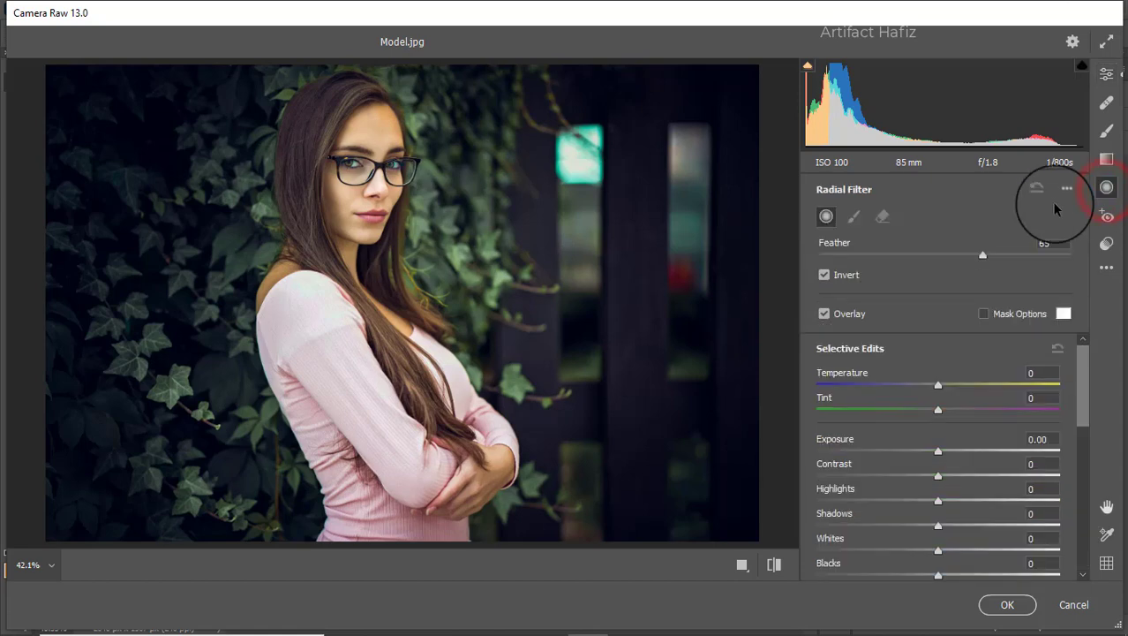
{"action": "left_click", "coordinate": [827, 277]}
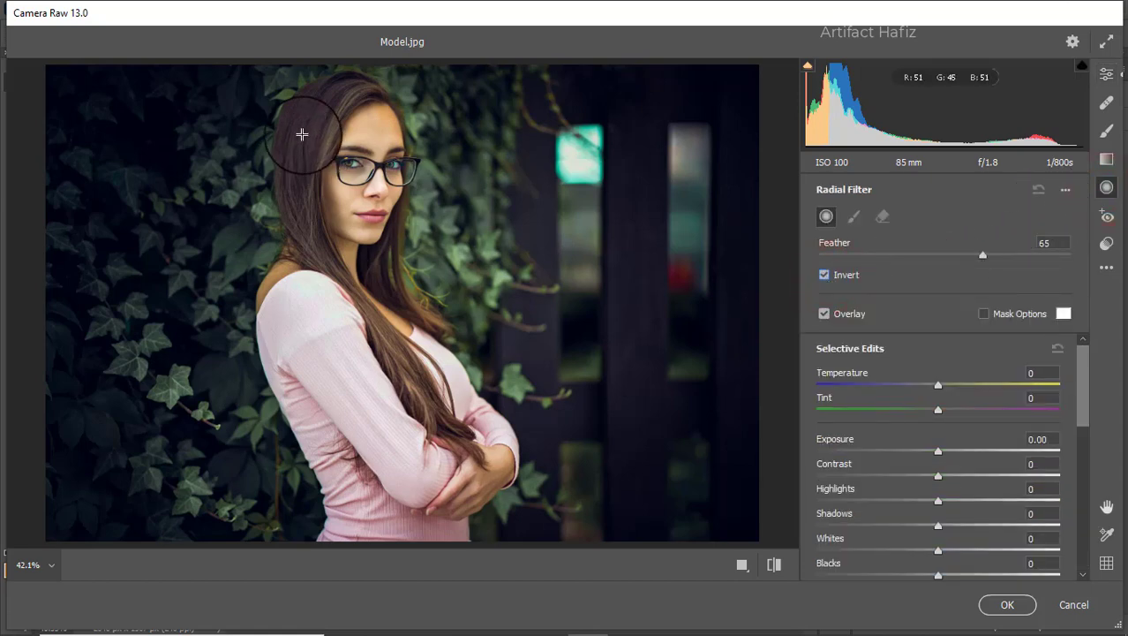
{"action": "left_click_drag", "start_coordinate": [302, 133], "coordinate": [380, 235]}
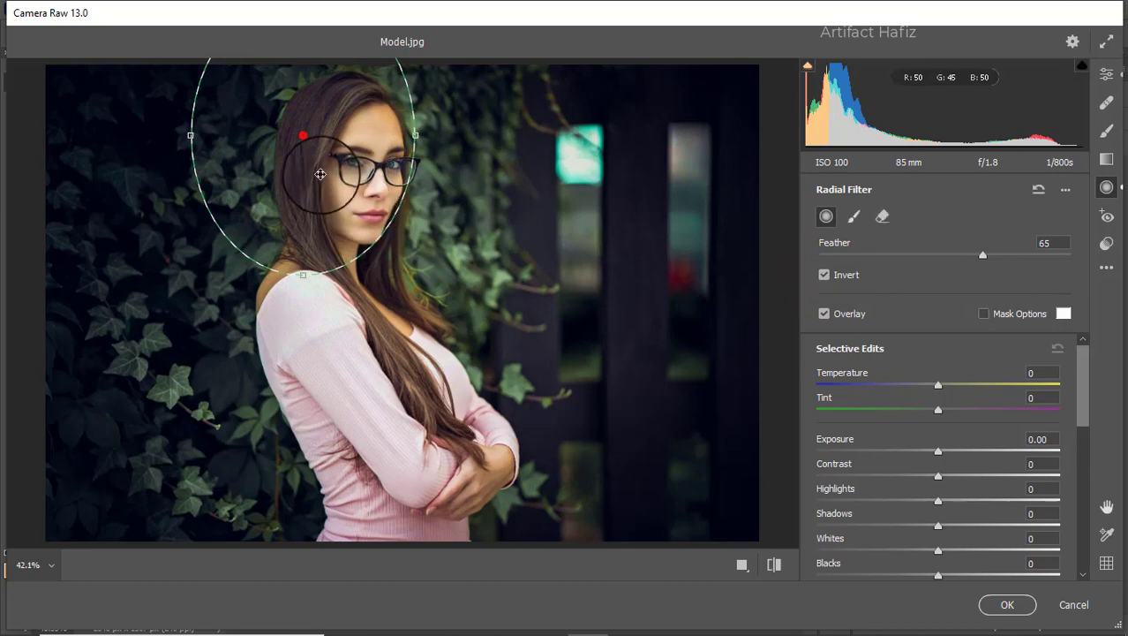
{"action": "left_click_drag", "start_coordinate": [302, 136], "coordinate": [350, 199]}
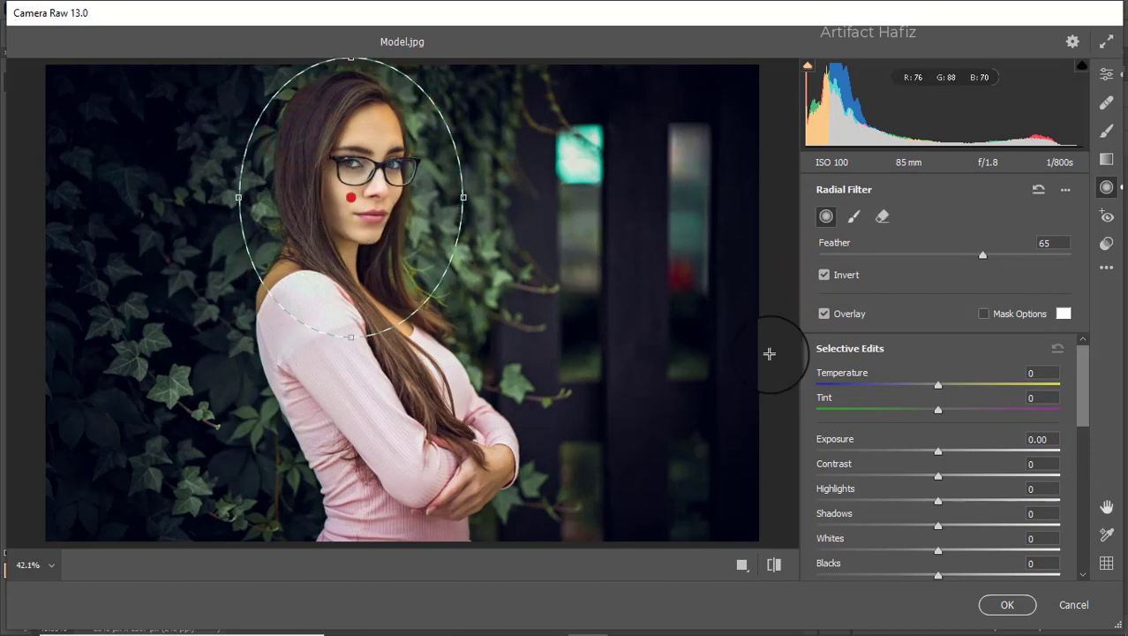
{"action": "scroll", "coordinate": [966, 441], "scroll_direction": "down", "scroll_amount": 3}
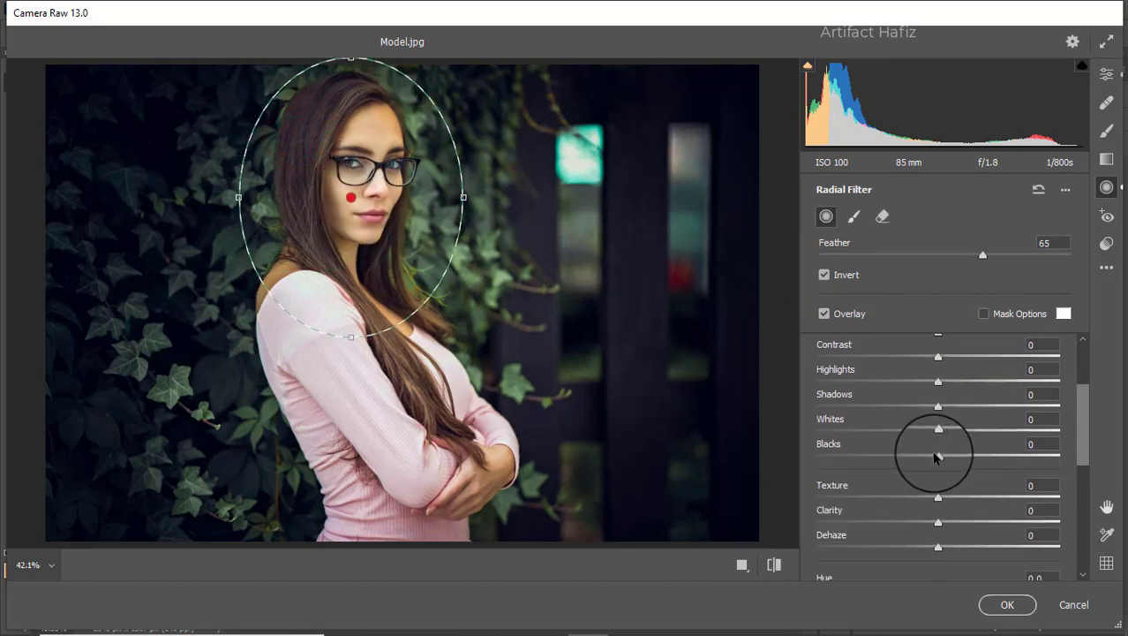
{"action": "mouse_move", "coordinate": [938, 457]}
{"action": "left_mouse_down"}
{"action": "mouse_move", "coordinate": [953, 454]}
{"action": "mouse_move", "coordinate": [946, 465]}
{"action": "left_mouse_up"}
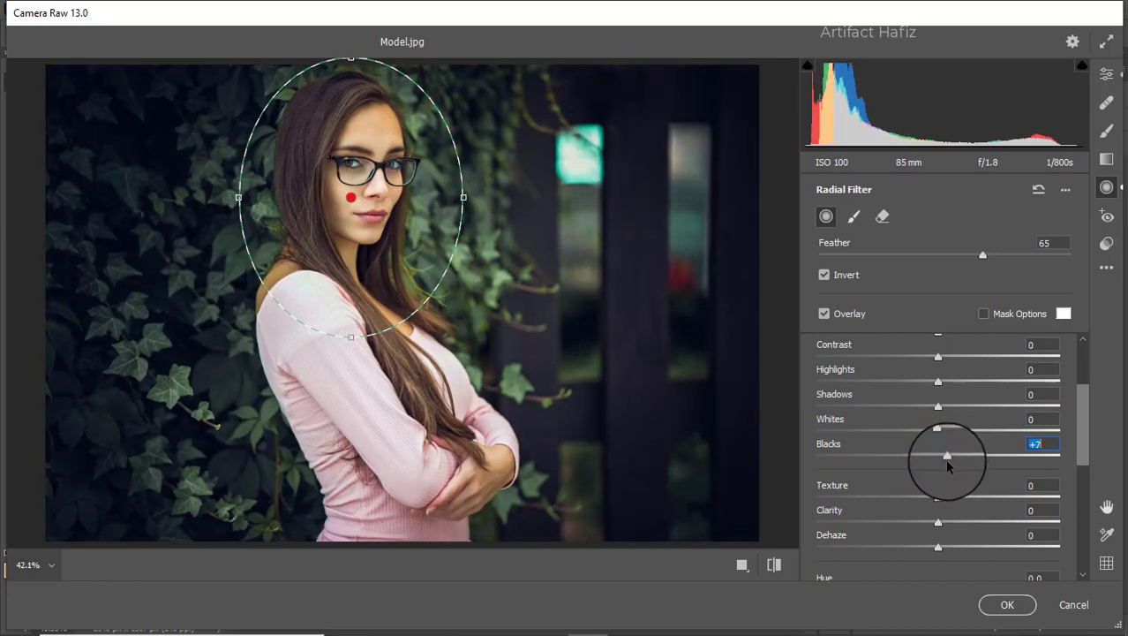
Compare the photo before and after side by side, and apply the Camera Raw adjustments to the layer.
{"action": "left_click", "coordinate": [1106, 74]}
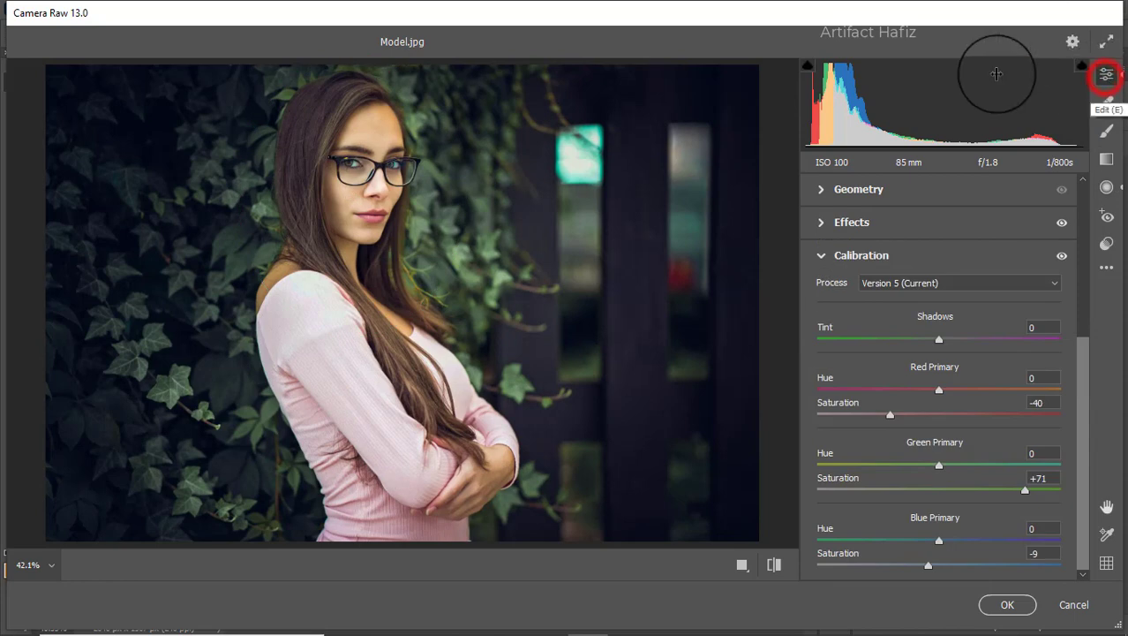
{"action": "left_click", "coordinate": [742, 564]}
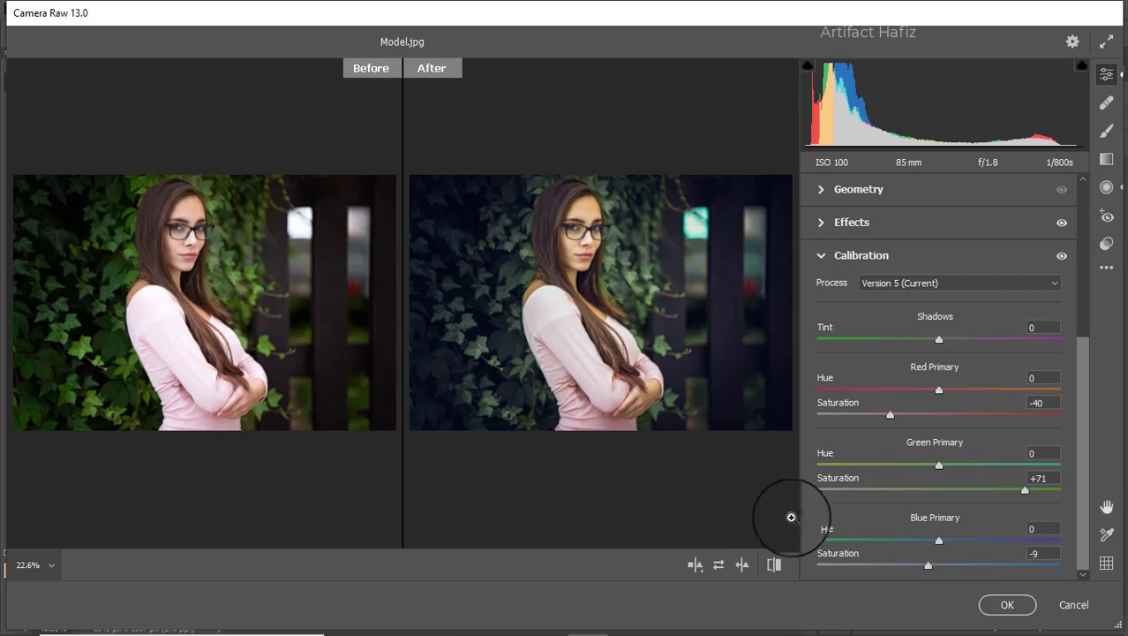
{"action": "left_click", "coordinate": [1007, 604]}
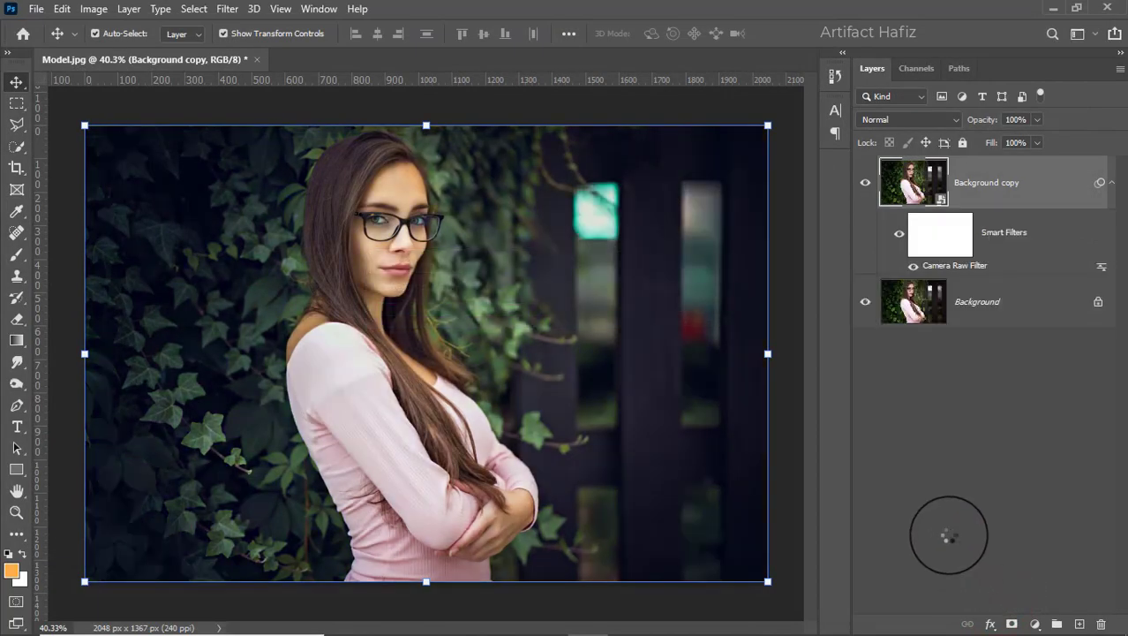
Toggle the Background copy layer's visibility to compare the graded photo with the original.
{"action": "left_click", "coordinate": [865, 183]}
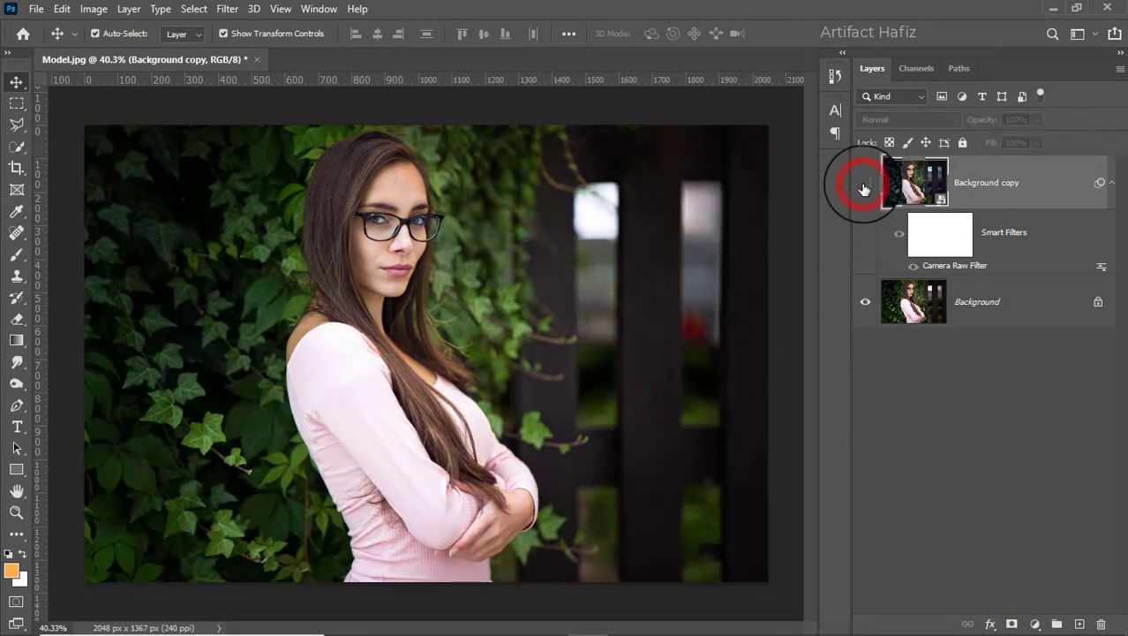
{"action": "left_click", "coordinate": [864, 185]}
{"action": "left_click", "coordinate": [864, 185]}
{"action": "left_click", "coordinate": [865, 186]}
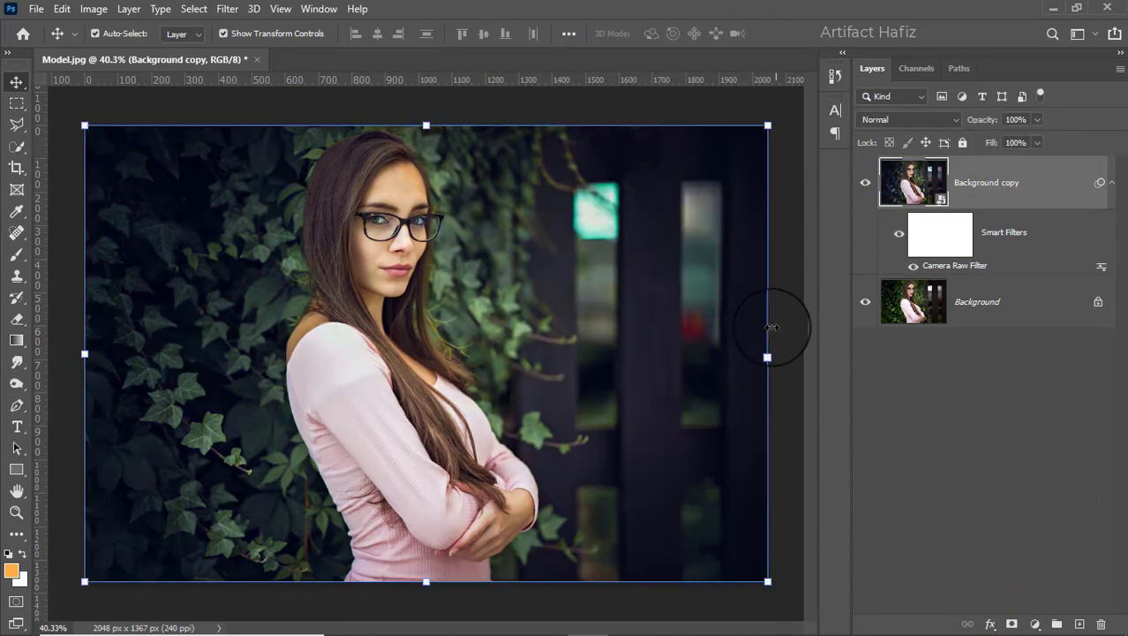